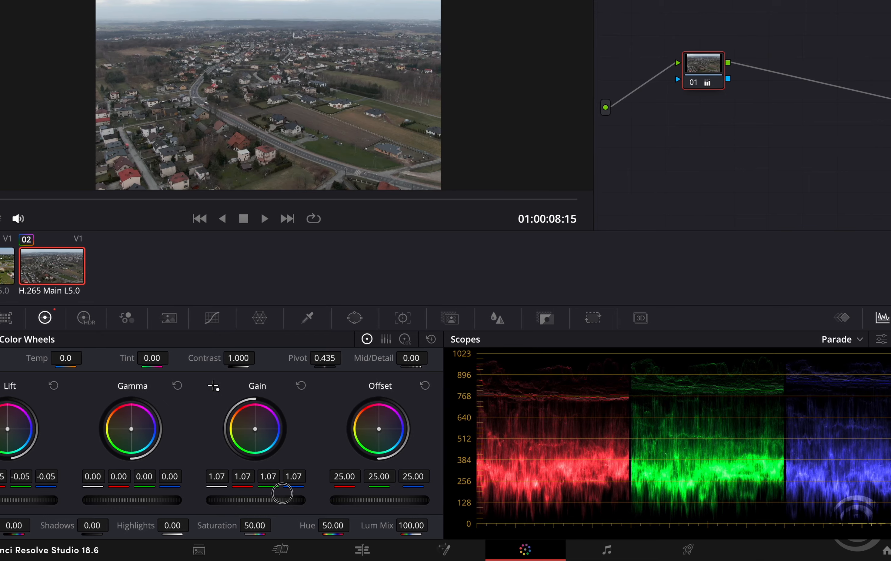
# Set clip 02's gamma to -0.02 and its contrast to 1.082, and try a lower tint before resetting it.
pyautogui.moveTo(145, 500); pyautogui.dragTo(74, 498)
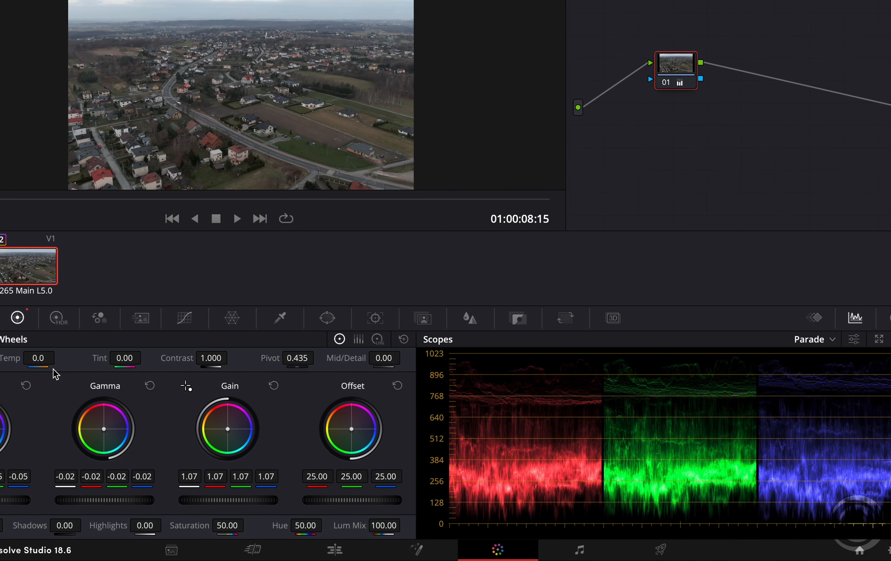
pyautogui.moveTo(215, 358)
pyautogui.mouseDown()
pyautogui.moveTo(246, 358)
pyautogui.moveTo(227, 357)
pyautogui.mouseUp()
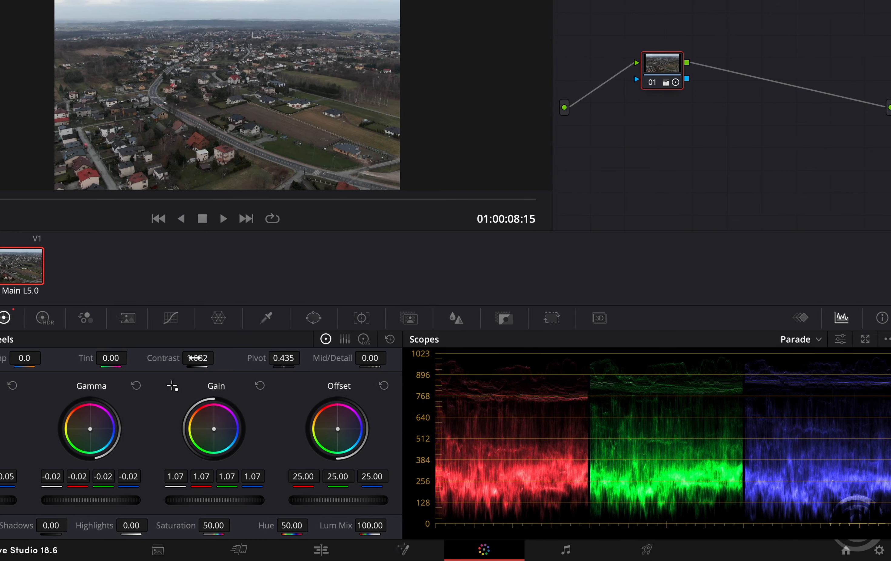
pyautogui.moveTo(113, 357); pyautogui.dragTo(96, 358)
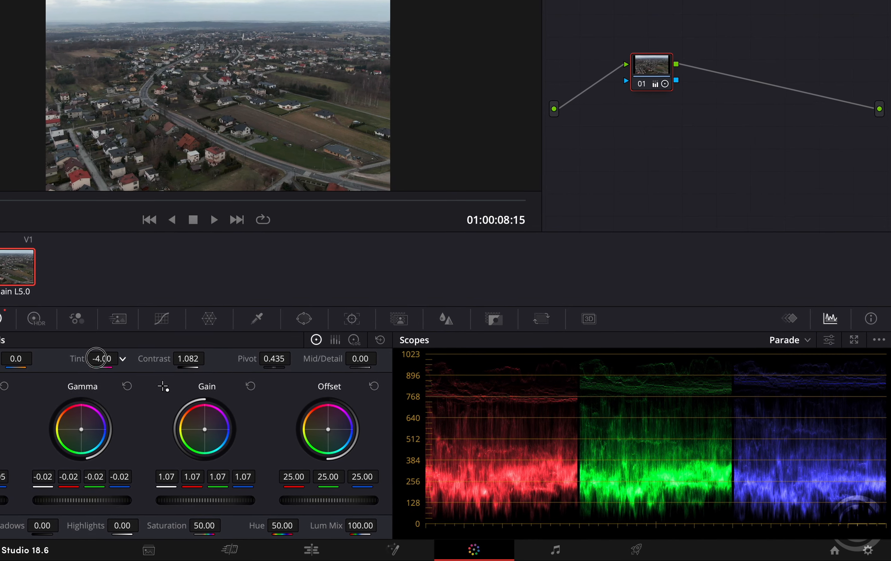
pyautogui.doubleClick(76, 358)
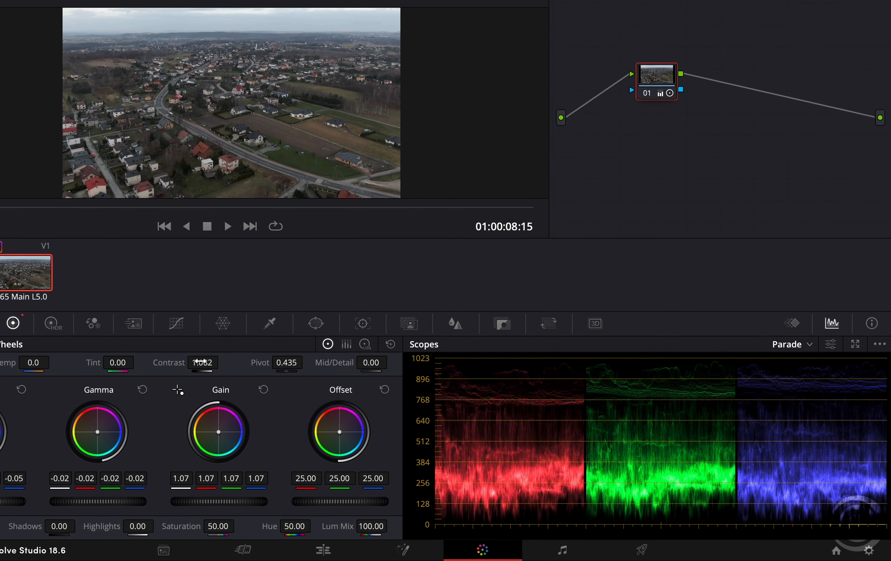
# Raise clip 02's saturation to 63.20 and compare the look with clip 01.
pyautogui.moveTo(215, 525); pyautogui.dragTo(273, 525)
pyautogui.click(8, 282)
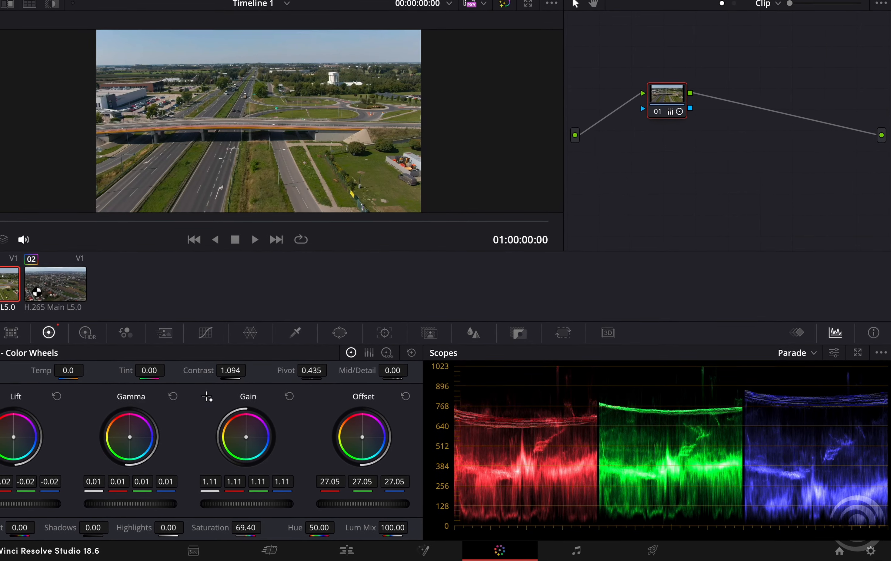
pyautogui.click(51, 282)
# Fine-tune clip 02's exposure by setting gamma to 0.02 and gain to 1.10, and adjust the master offset.
pyautogui.moveTo(130, 505); pyautogui.dragTo(155, 504)
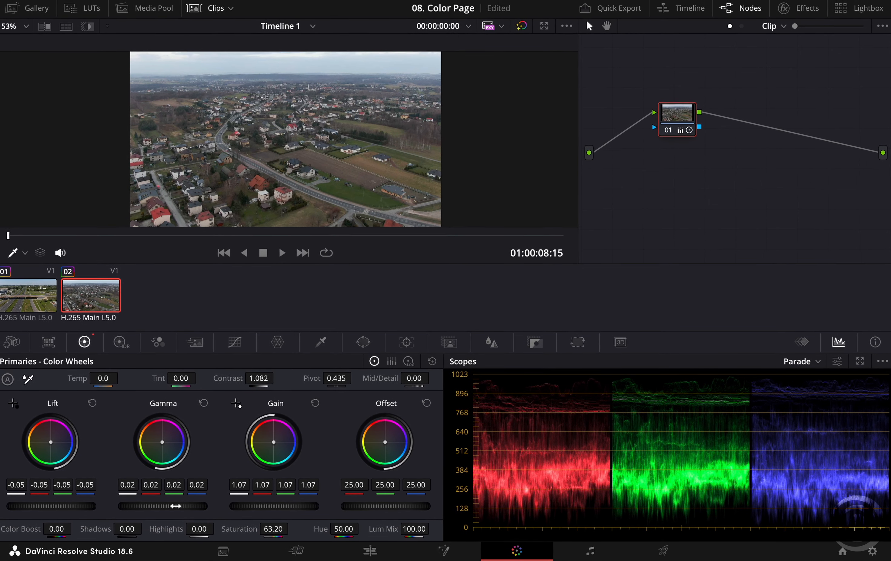
pyautogui.moveTo(270, 509); pyautogui.dragTo(284, 509)
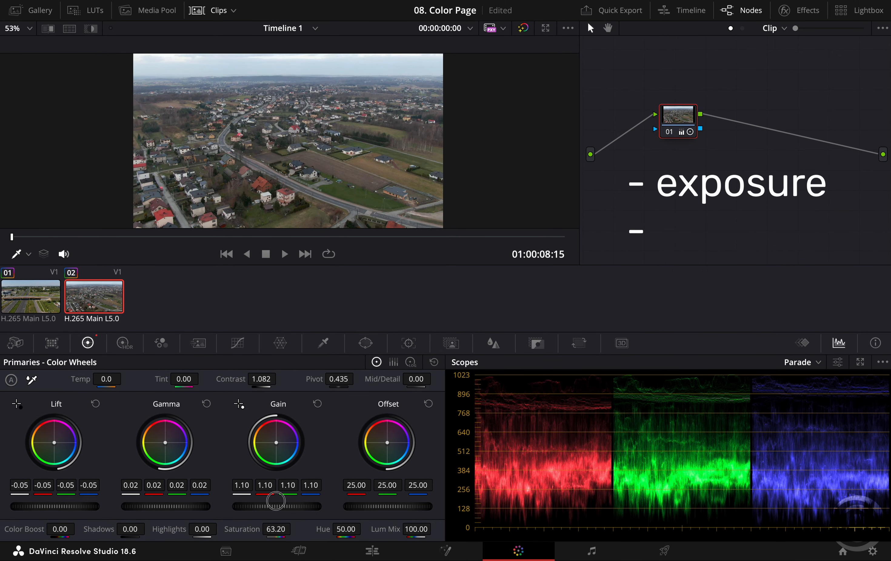
pyautogui.moveTo(391, 507); pyautogui.dragTo(350, 508)
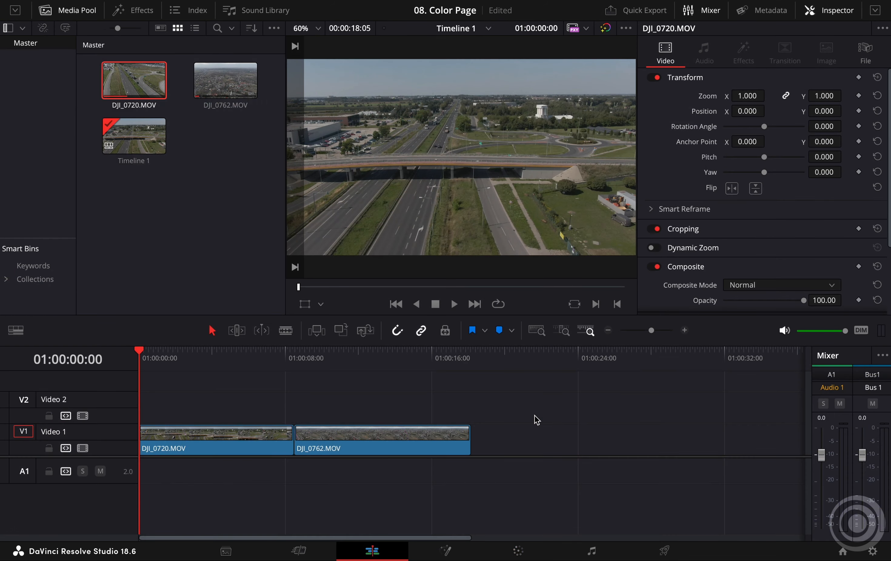
# Switch to the Color page and select clip 02, toggling the clip thumbnails off and back on before selecting it.
pyautogui.click(518, 551)
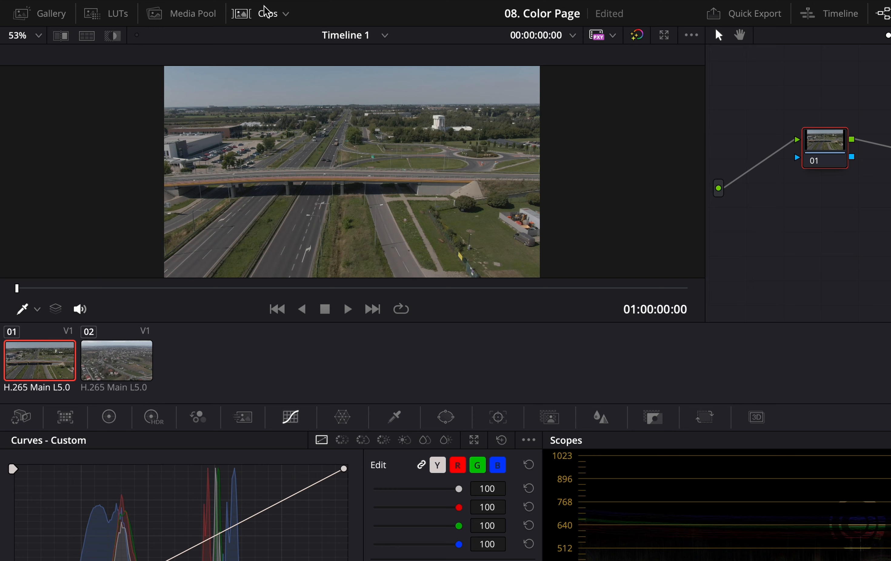
pyautogui.click(267, 14)
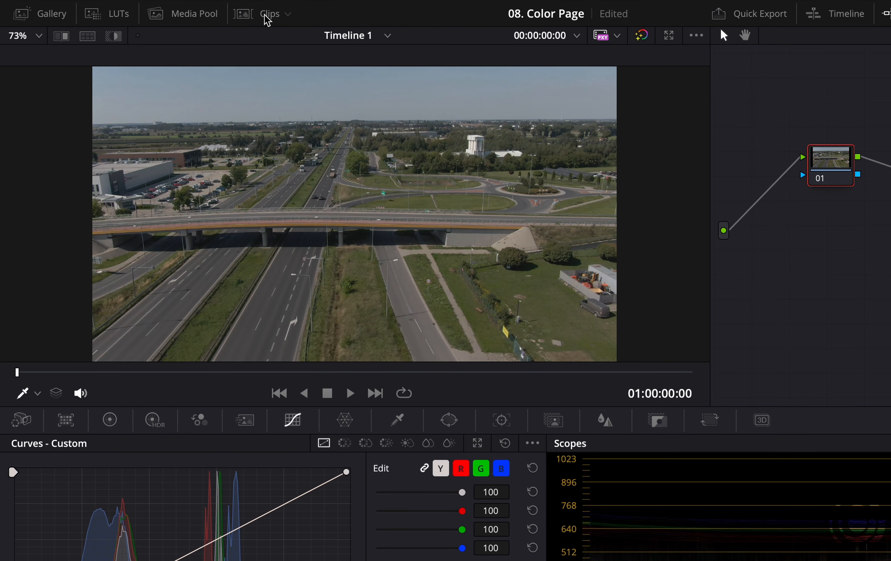
pyautogui.click(266, 16)
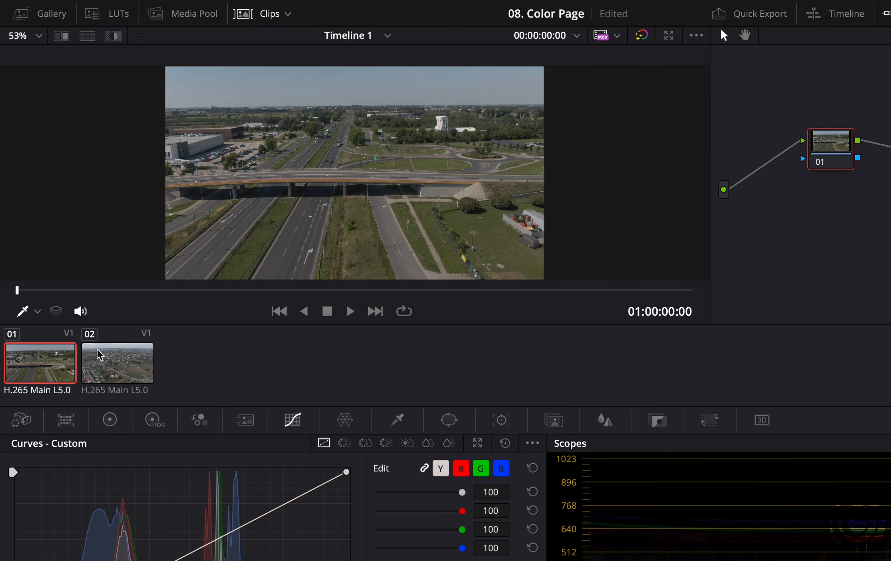
pyautogui.click(137, 366)
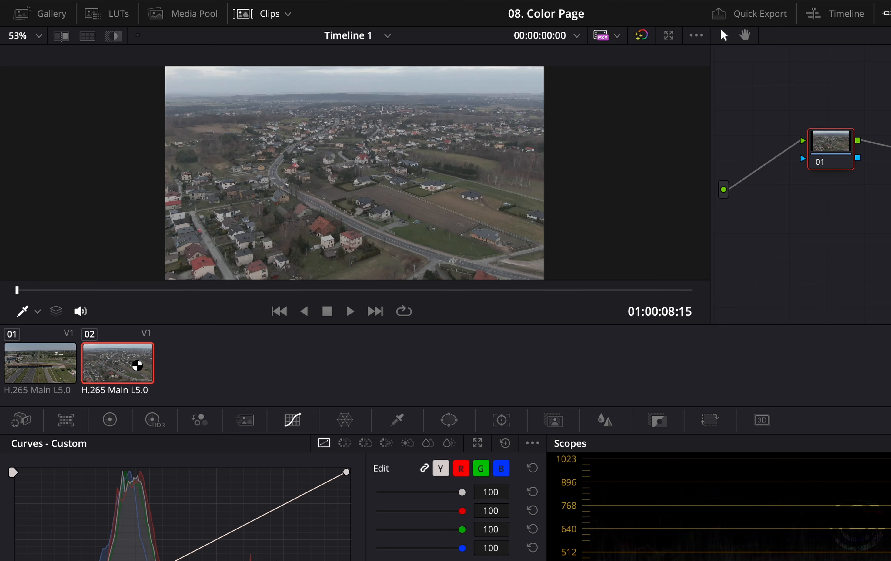
# Look through the media pool, and preview LUTs from the Arri, Blackmagic Design and Film Looks folders on clip 02.
pyautogui.click(179, 21)
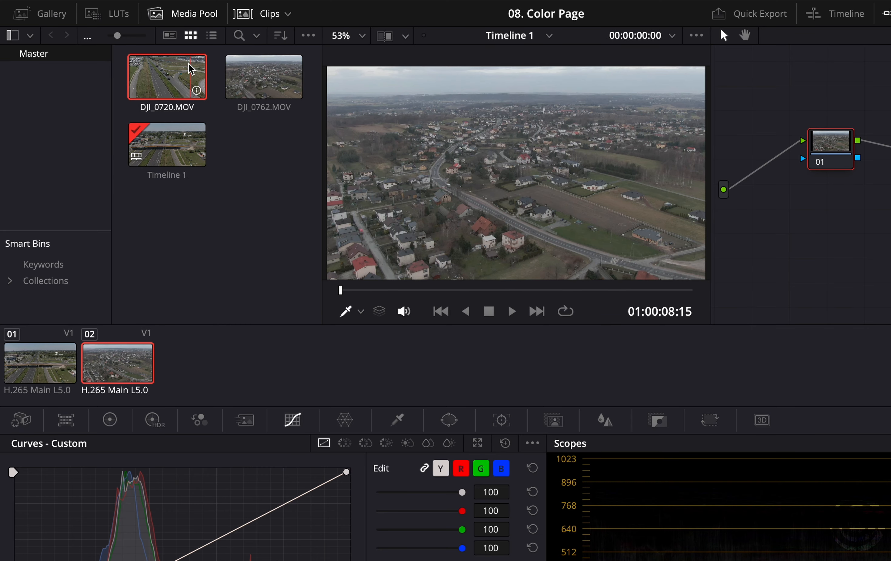
pyautogui.click(193, 24)
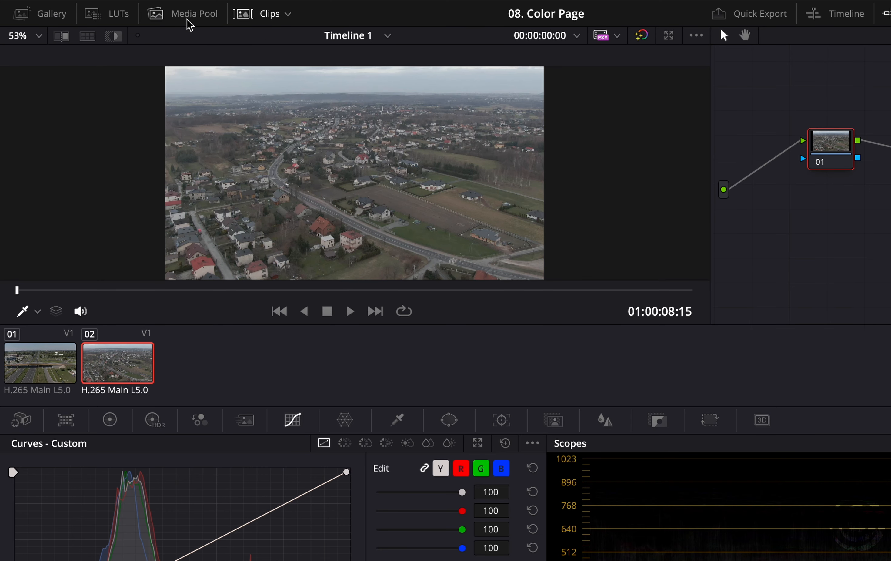
pyautogui.click(119, 16)
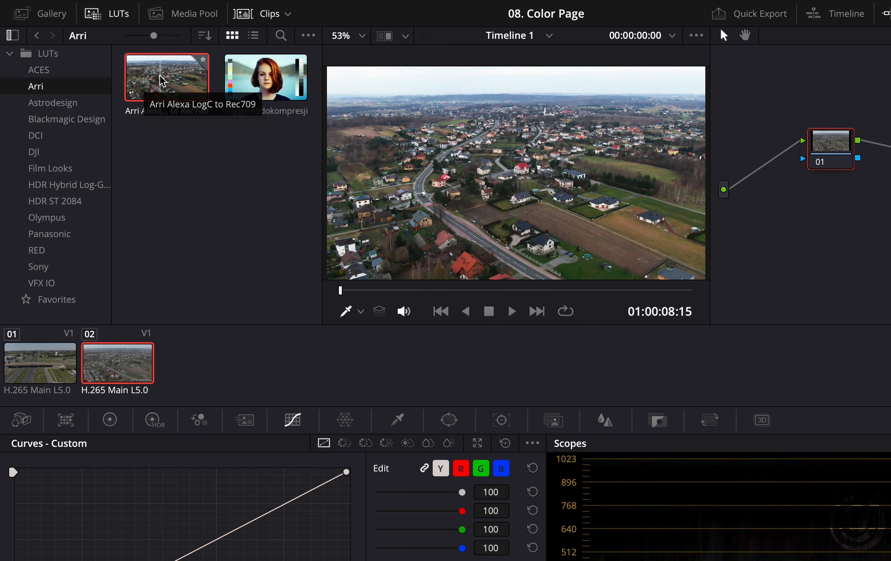
pyautogui.click(92, 120)
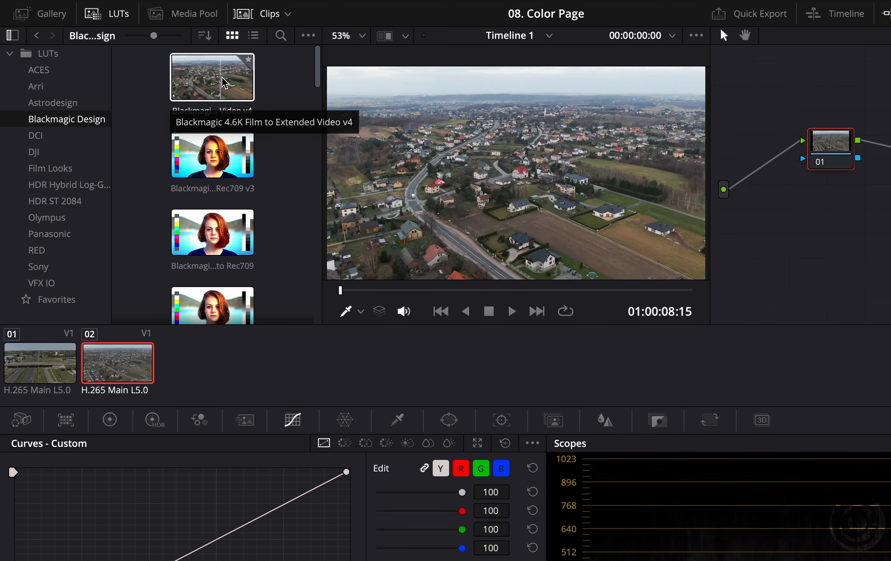
pyautogui.click(71, 169)
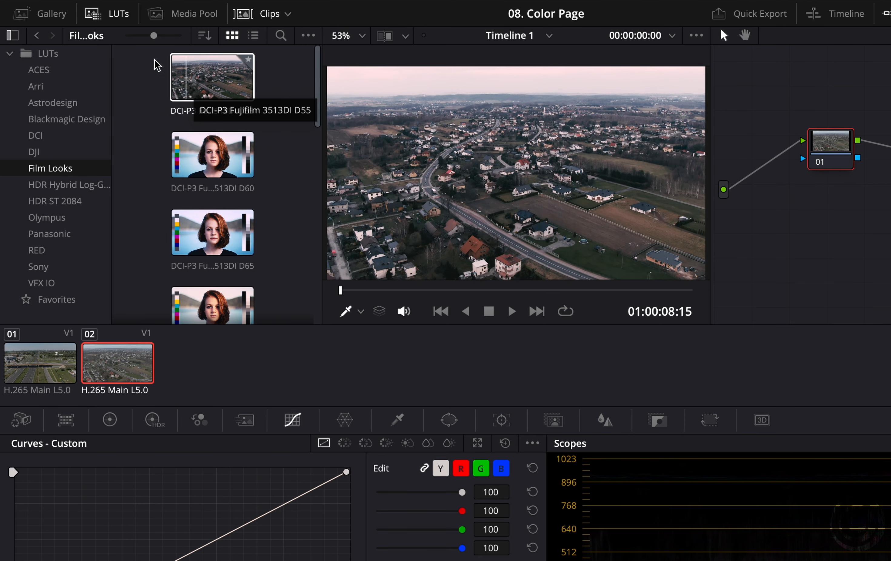
# Check the stills gallery and the Quick Export presets, and close both without exporting.
pyautogui.click(51, 14)
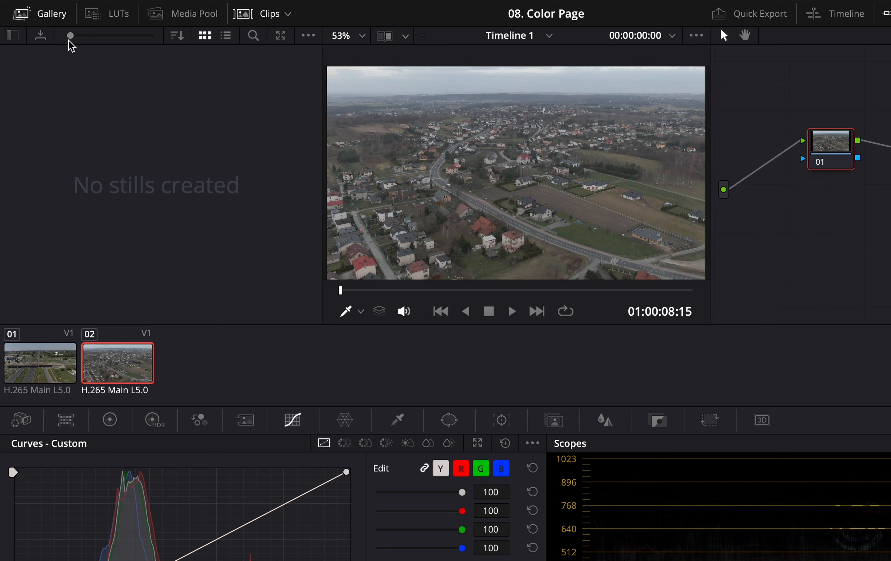
pyautogui.click(51, 15)
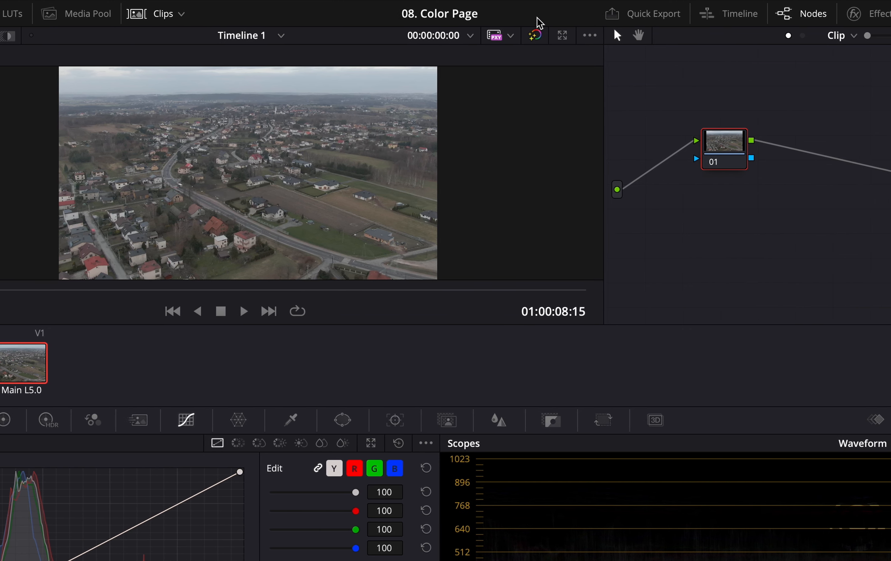
pyautogui.click(695, 17)
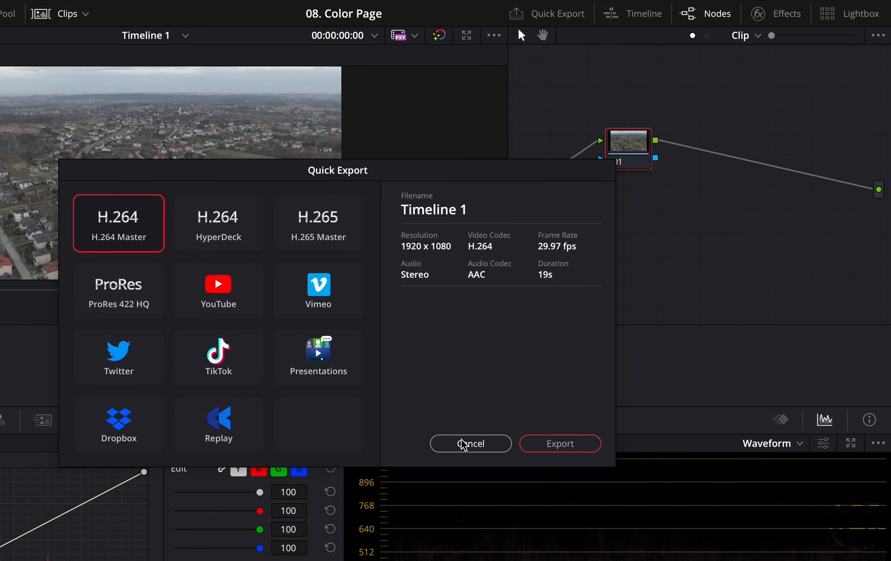
pyautogui.click(468, 443)
# Scrub the mini timeline to 01:00:07:02 in clip 01, hide the timeline again, and toggle the node graph off and on.
pyautogui.click(630, 21)
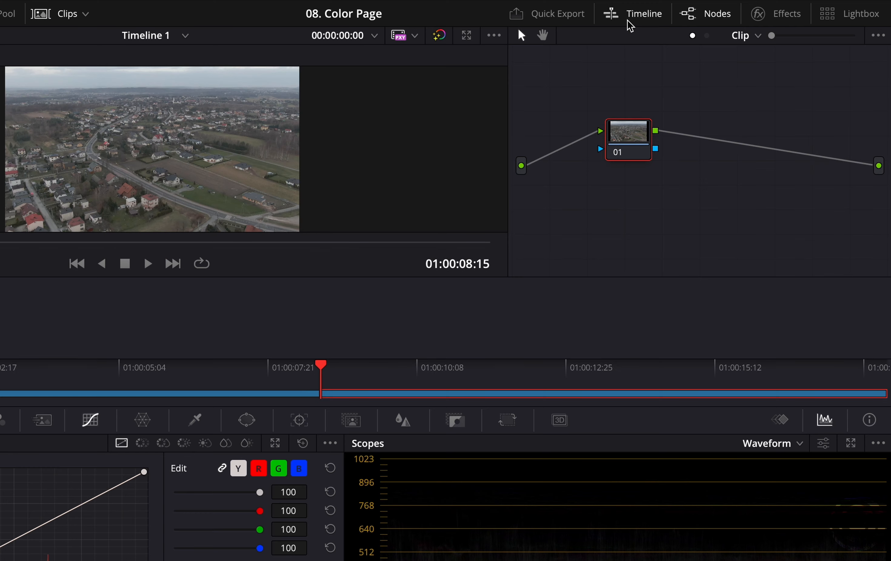
pyautogui.moveTo(325, 377); pyautogui.dragTo(237, 379)
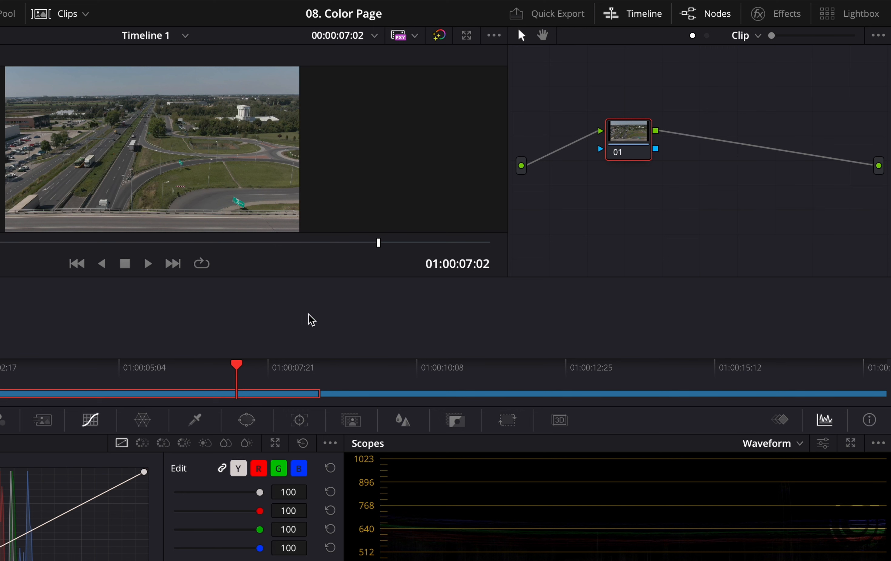
pyautogui.click(634, 19)
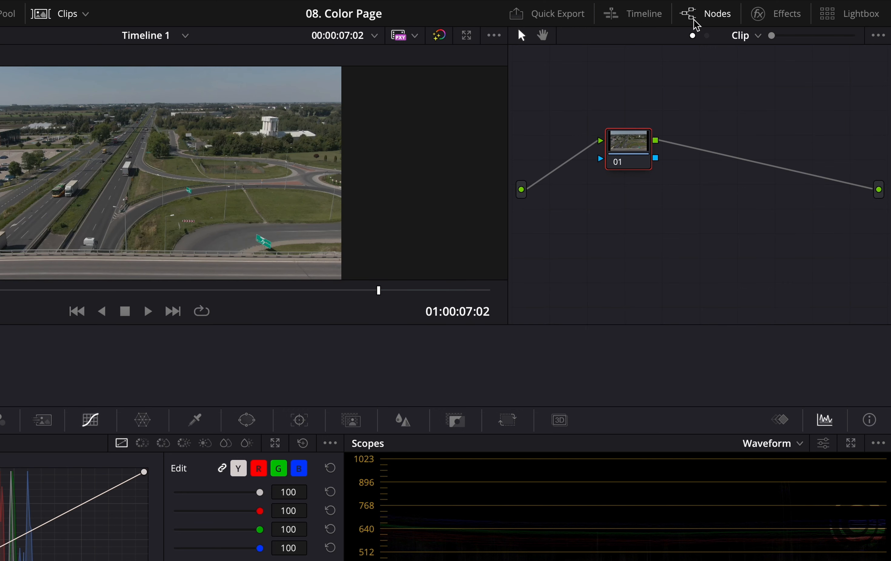
pyautogui.click(702, 21)
pyautogui.click(704, 22)
# Try the Box Blur effect from the effects library on node 01, and close the library.
pyautogui.click(776, 16)
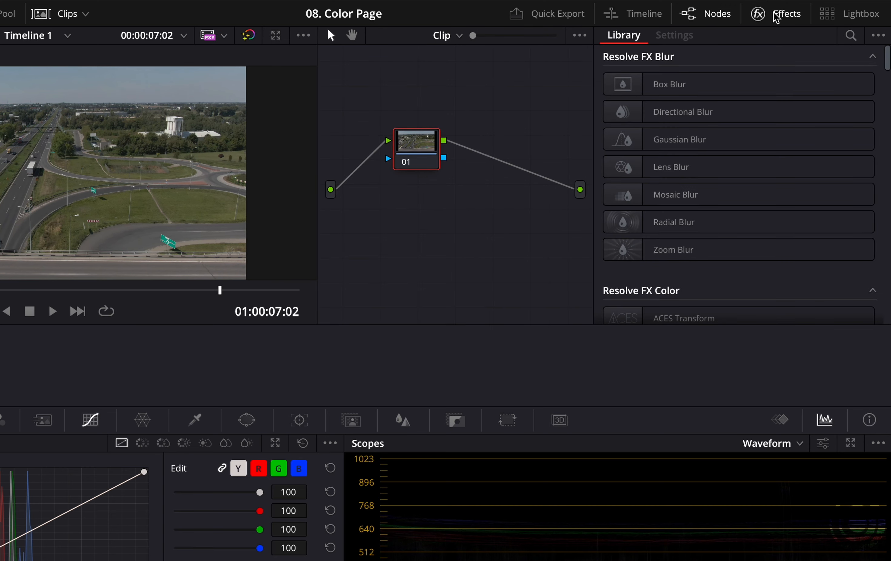
pyautogui.moveTo(667, 86); pyautogui.dragTo(430, 160)
pyautogui.click(811, 17)
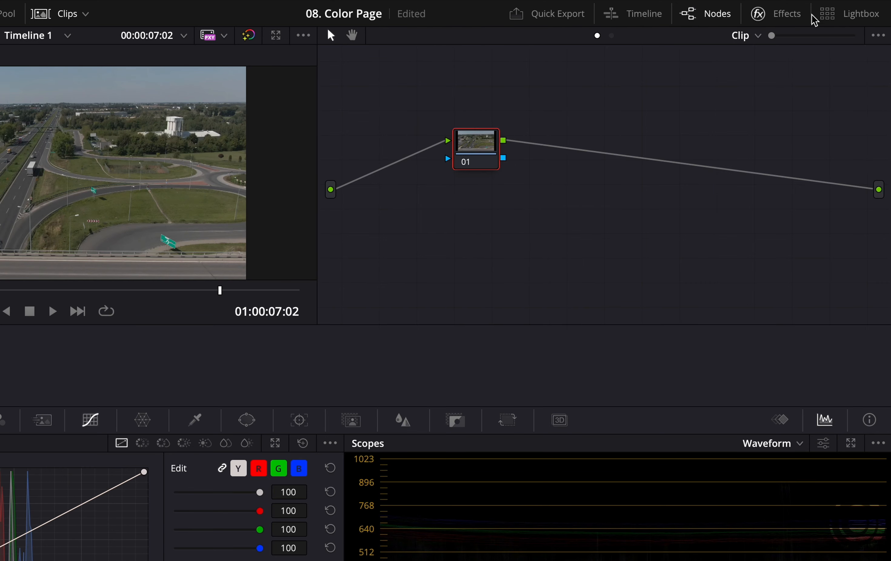
# View the timeline's clips in the Lightbox, and scrub the keyframe timeline to 00:00:04:08.
pyautogui.click(859, 15)
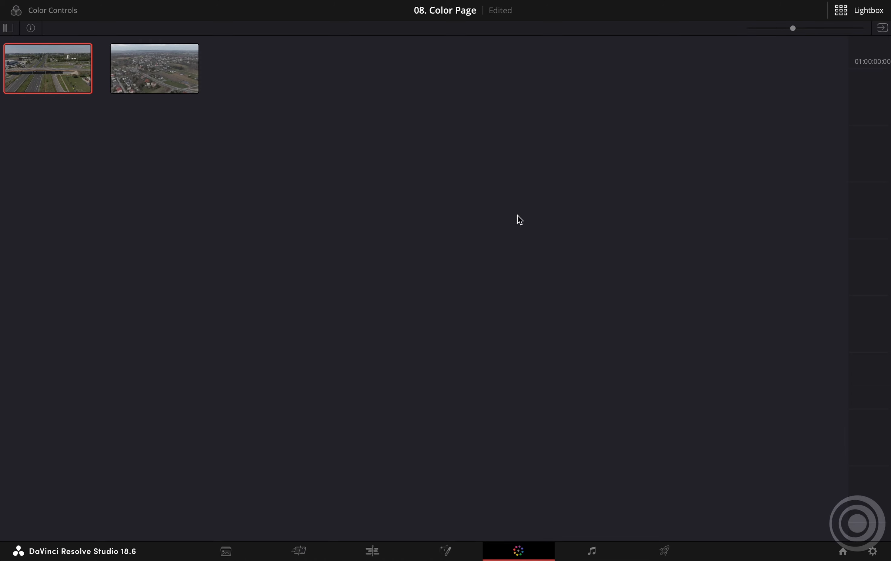
pyautogui.click(857, 15)
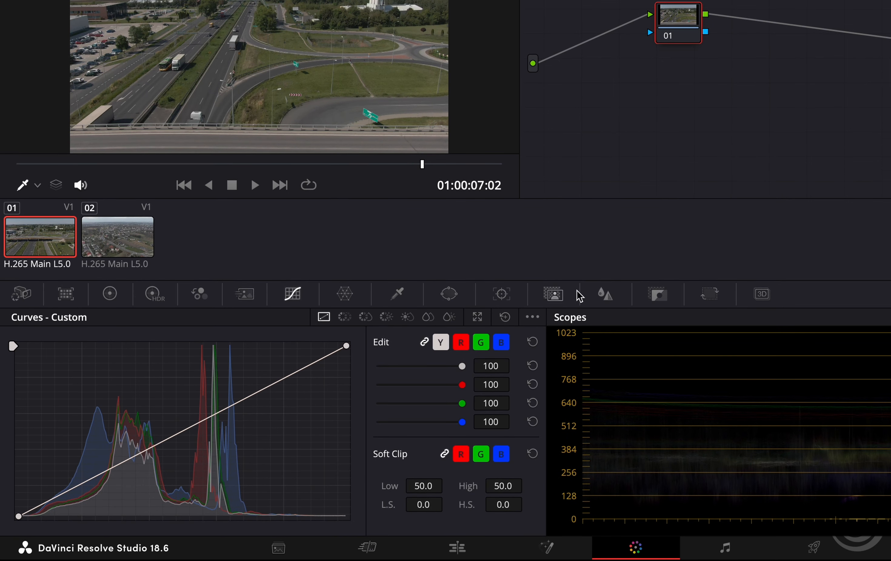
pyautogui.click(786, 295)
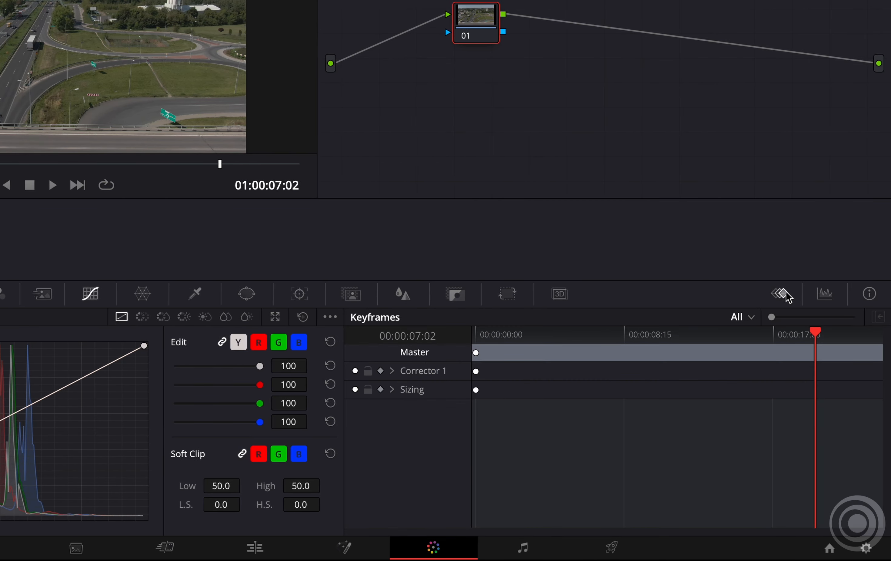
pyautogui.moveTo(560, 332); pyautogui.dragTo(682, 333)
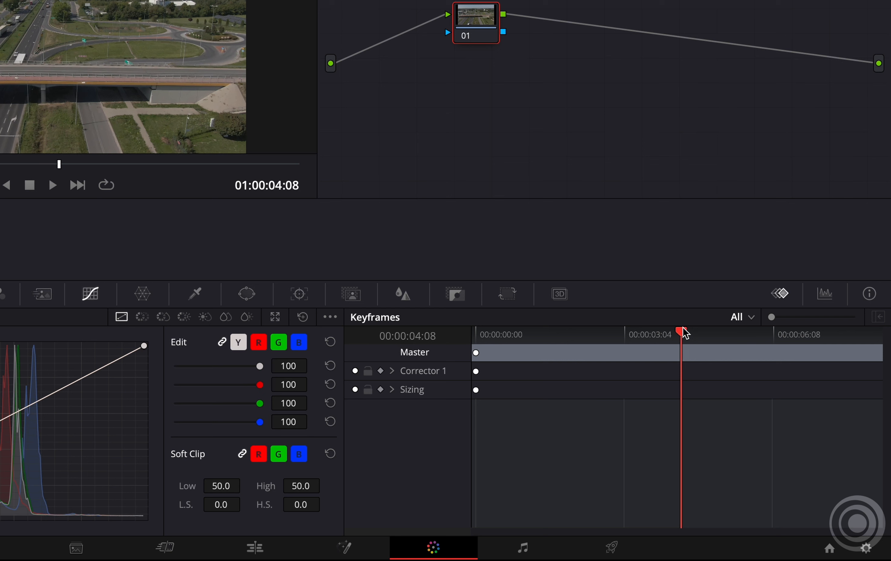
# Examine clip 01 in the scopes as Parade, Vectorscope and Histogram, and return the scopes to Waveform.
pyautogui.click(820, 298)
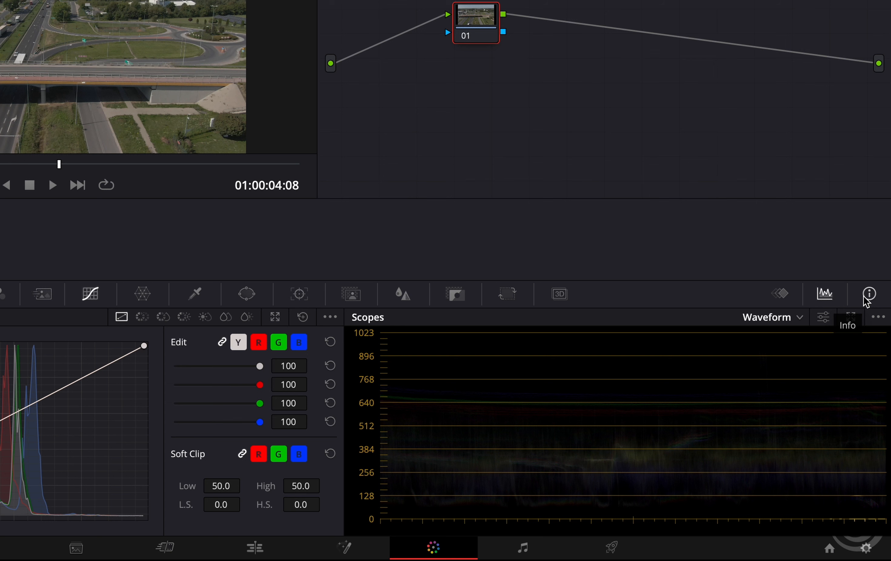
pyautogui.click(798, 318)
pyautogui.click(801, 342)
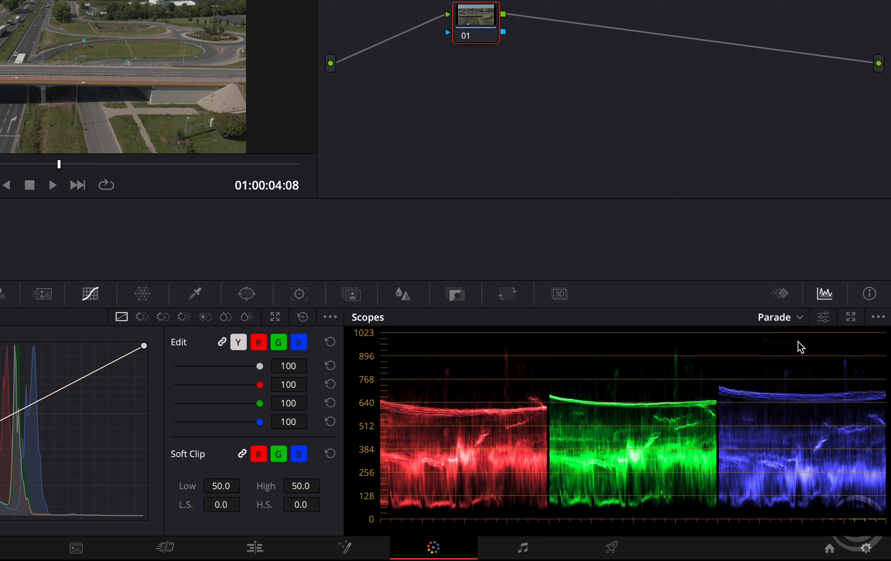
pyautogui.click(801, 320)
pyautogui.click(804, 370)
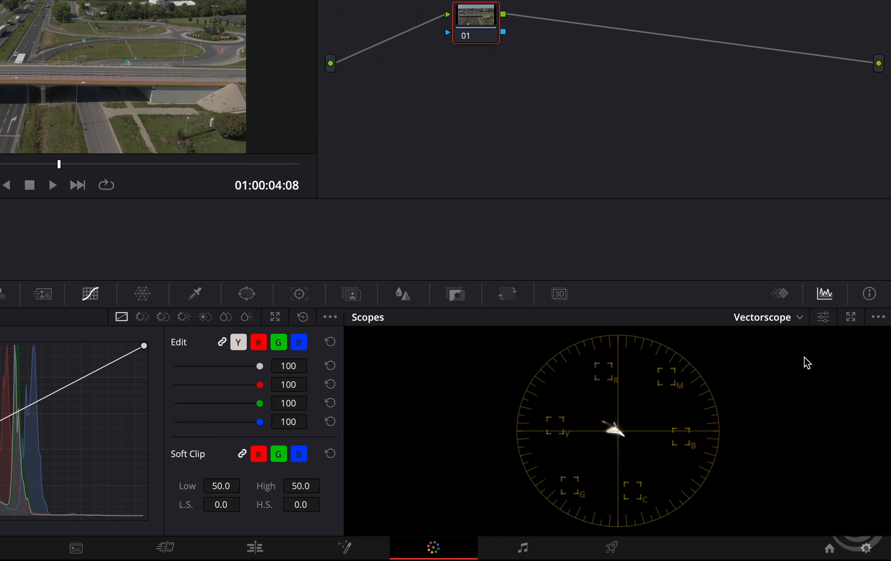
pyautogui.click(801, 322)
pyautogui.click(794, 388)
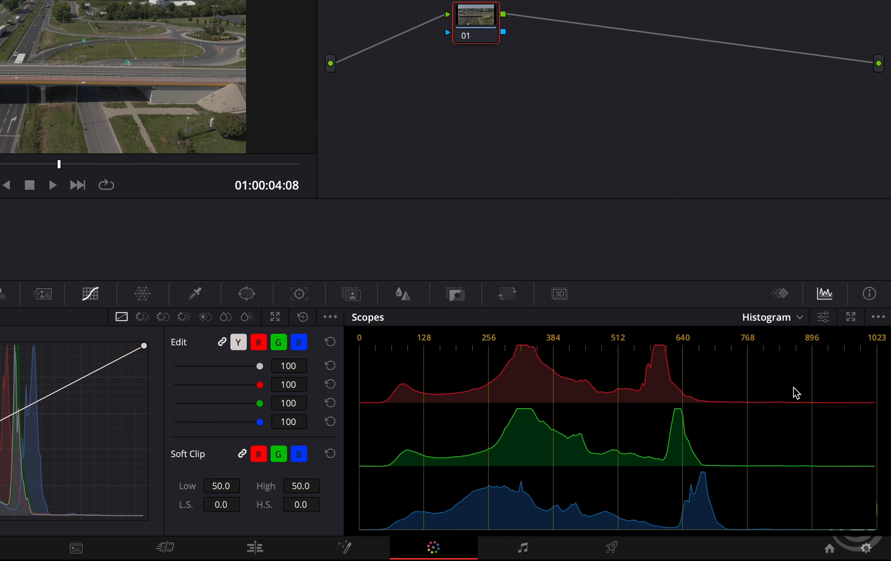
pyautogui.click(797, 322)
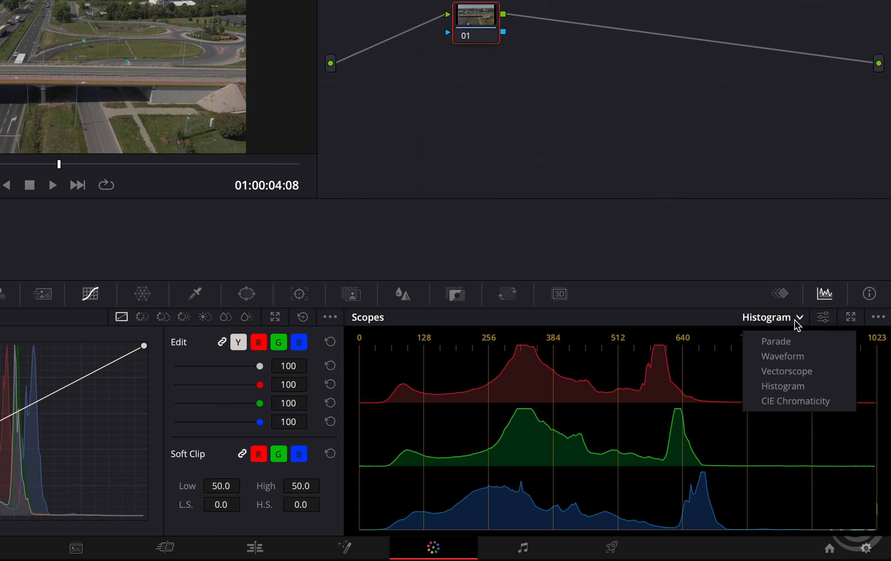
pyautogui.click(792, 358)
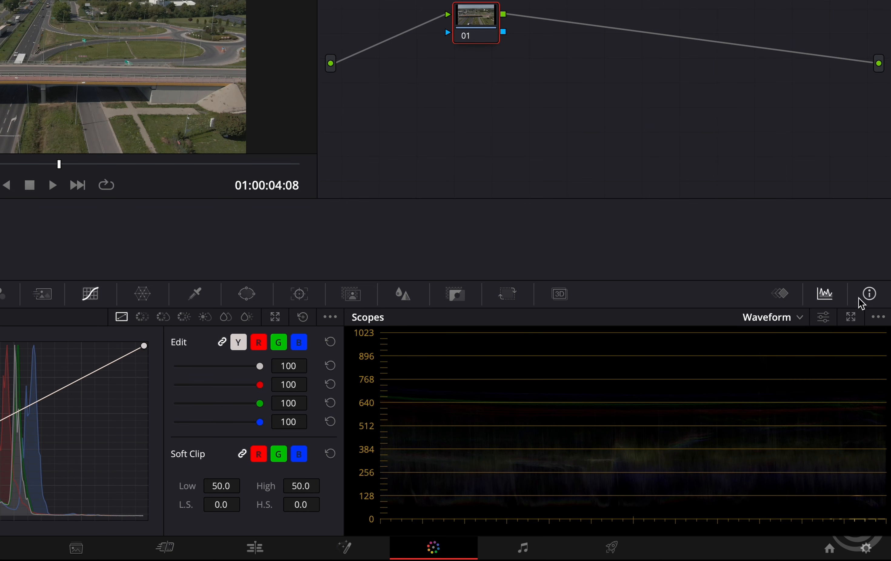
# View the clip information, scrub the Edit page timeline to 01:00:11:11, and return to the Color page.
pyautogui.click(869, 293)
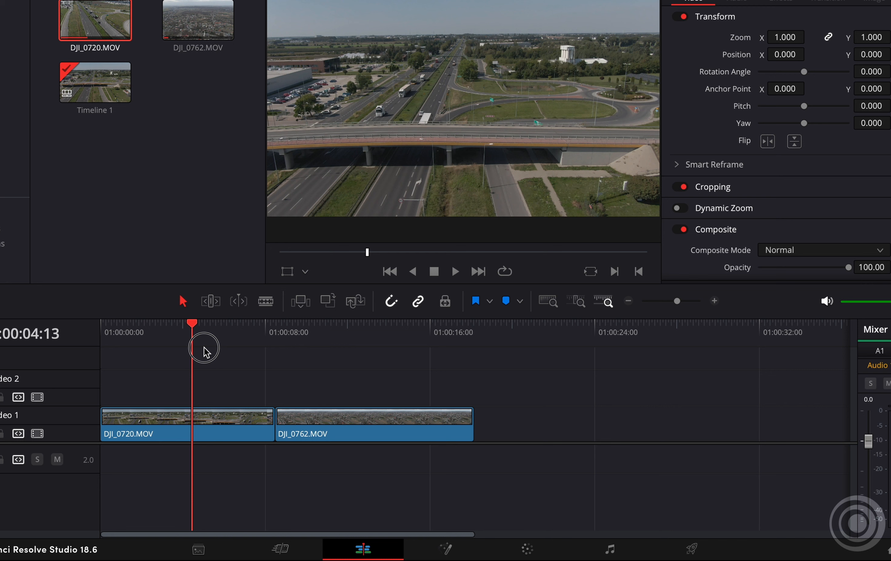
pyautogui.moveTo(205, 346); pyautogui.dragTo(336, 347)
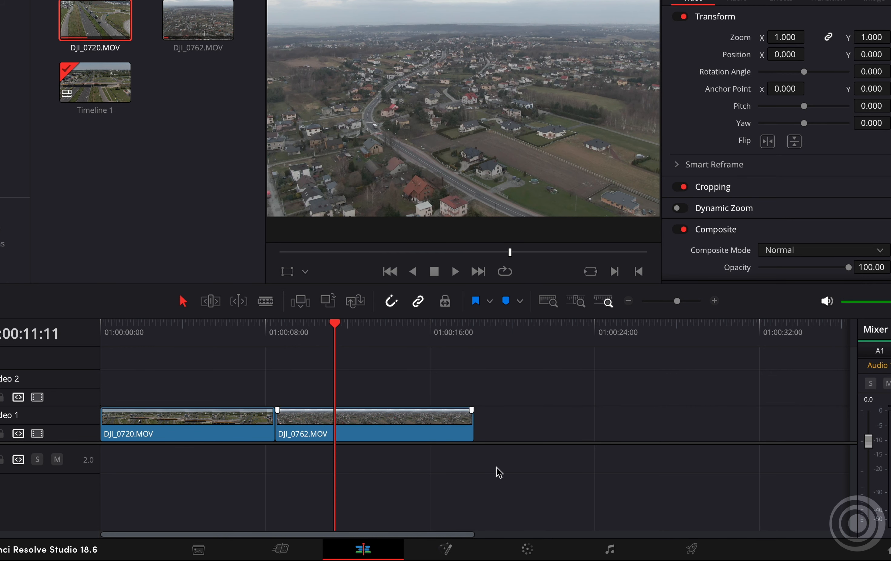
pyautogui.click(527, 548)
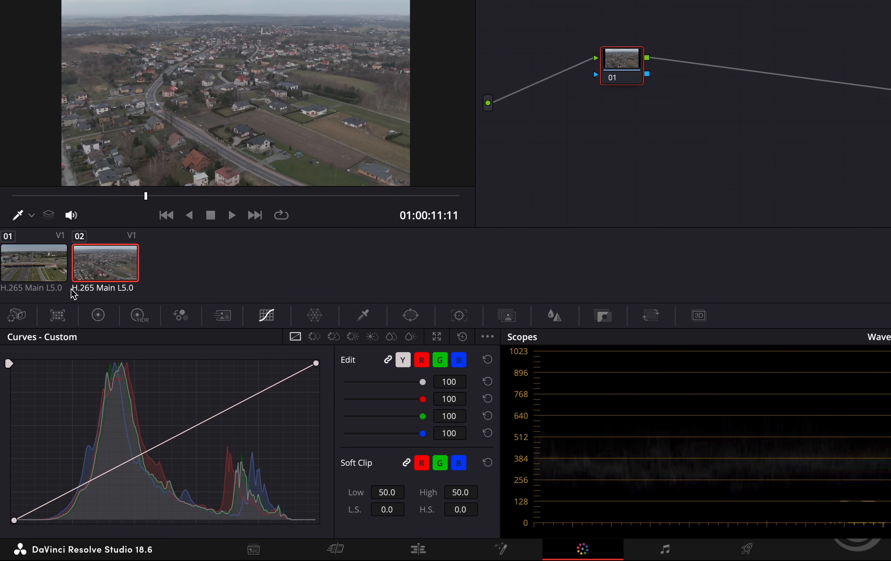
# Select clip 01, show its Color Wheels, and display the scopes as Parade.
pyautogui.click(8, 264)
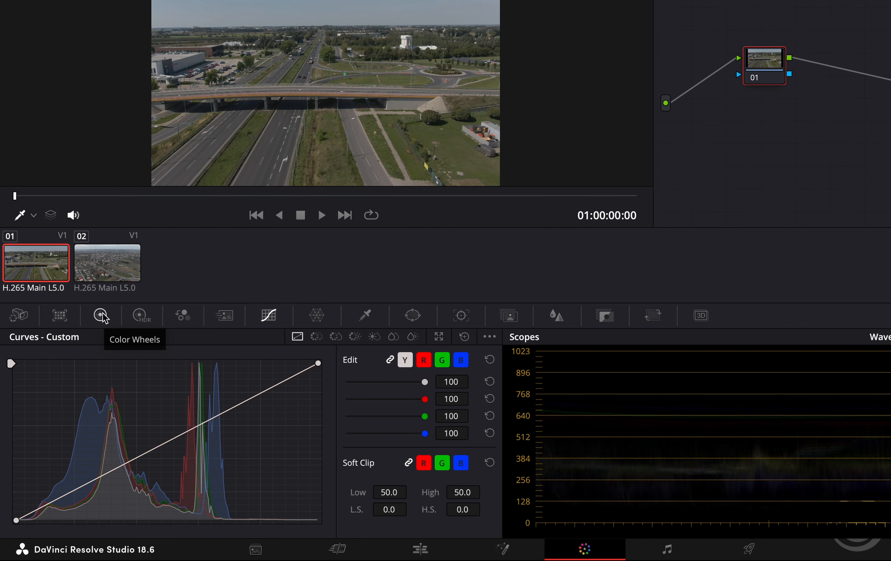
pyautogui.click(101, 316)
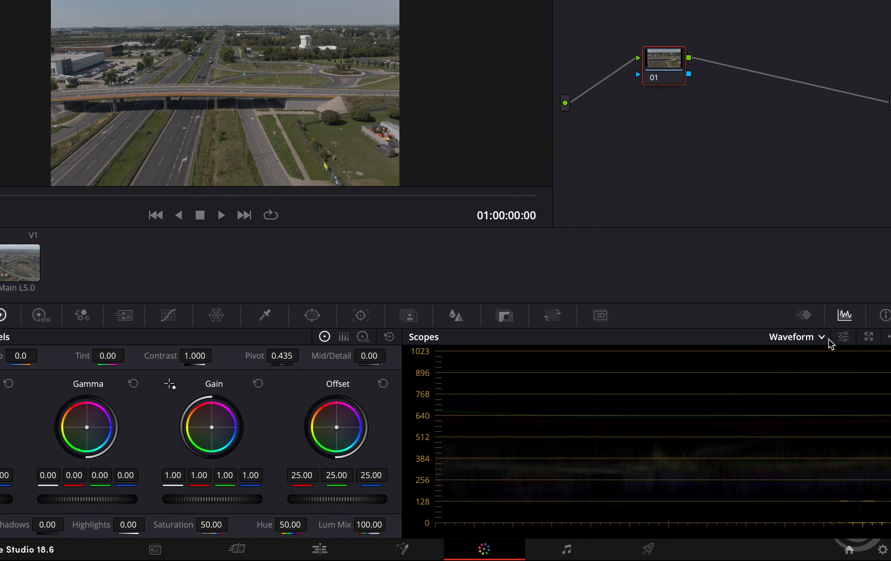
pyautogui.click(806, 337)
pyautogui.click(797, 359)
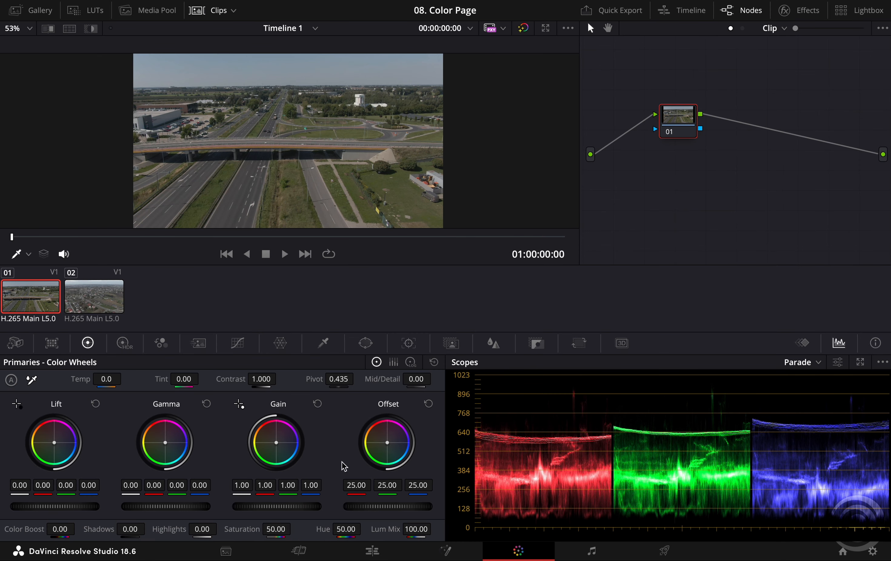
# Set clip 01's master Lift to -0.02 and its master Gain to 1.11.
pyautogui.moveTo(55, 512); pyautogui.dragTo(18, 508)
pyautogui.moveTo(393, 266); pyautogui.dragTo(415, 262)
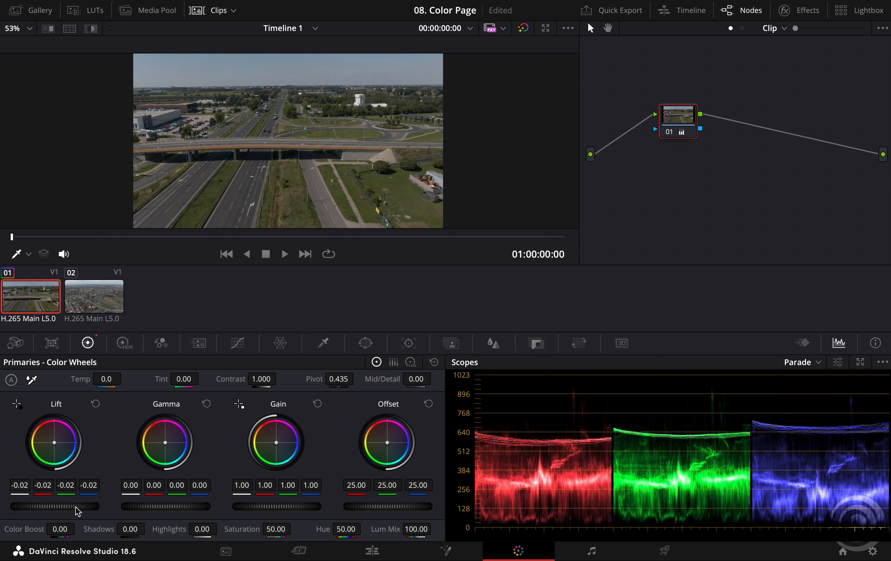
pyautogui.moveTo(77, 511); pyautogui.dragTo(142, 498)
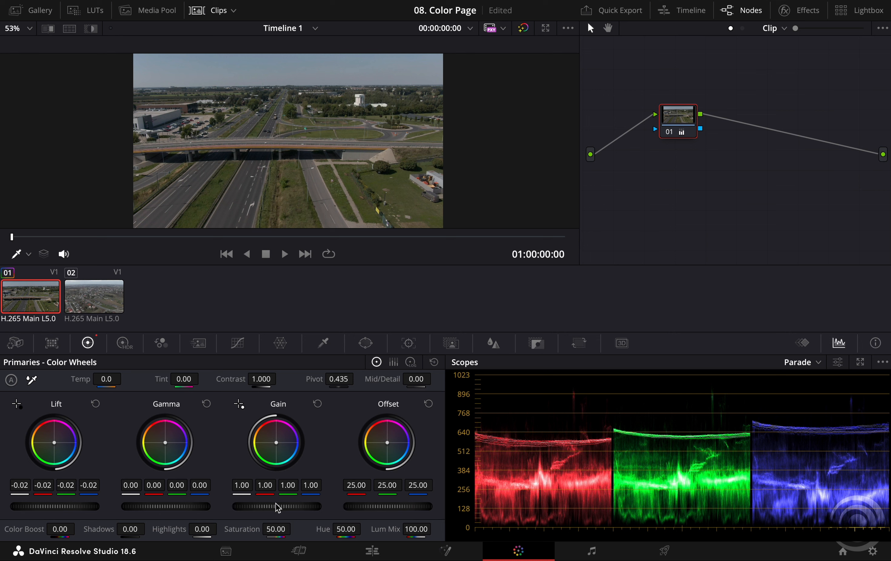
pyautogui.moveTo(278, 507); pyautogui.dragTo(346, 496)
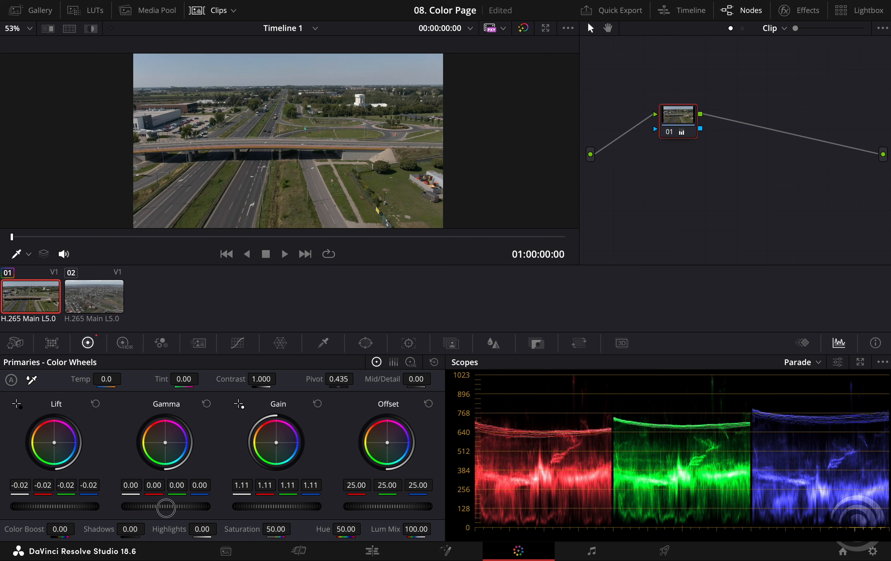
# Set clip 01's master Gamma to 0.01 and its Offset to 25.25.
pyautogui.moveTo(184, 511); pyautogui.dragTo(202, 512)
pyautogui.moveTo(348, 474); pyautogui.dragTo(171, 471)
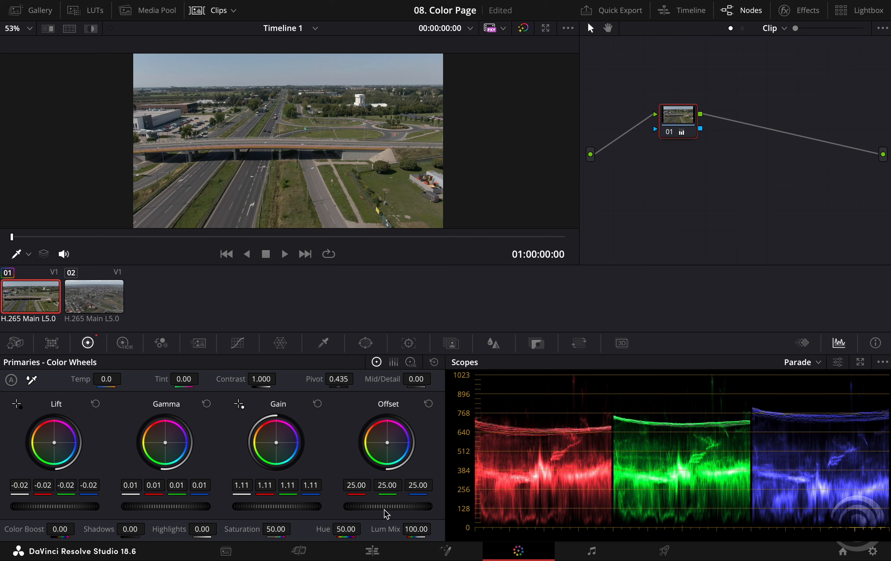
pyautogui.moveTo(385, 514)
pyautogui.mouseDown()
pyautogui.moveTo(515, 498)
pyautogui.moveTo(363, 507)
pyautogui.moveTo(399, 507)
pyautogui.mouseUp()
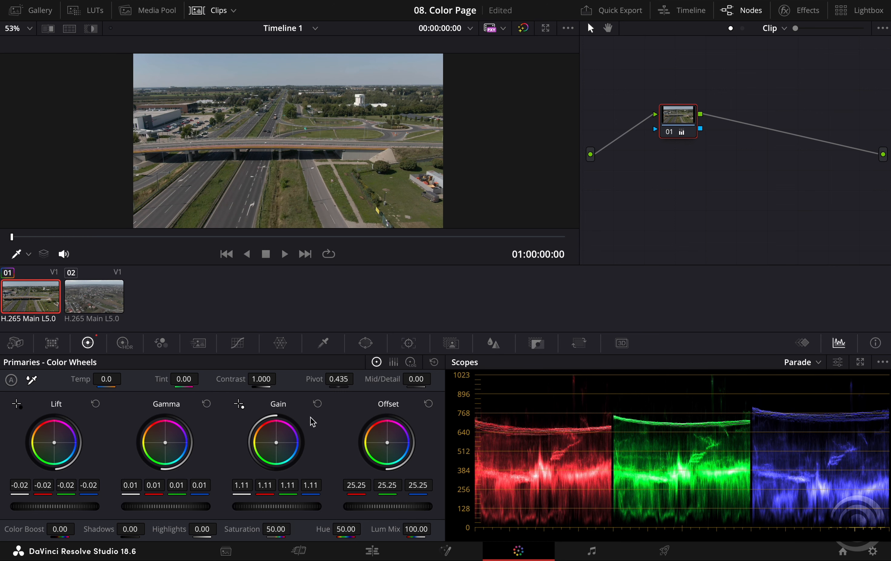
# Try a cooler and a warmer Temp up to 800.0 and a magenta Tint on clip 01, resetting both values.
pyautogui.moveTo(106, 382); pyautogui.dragTo(104, 382)
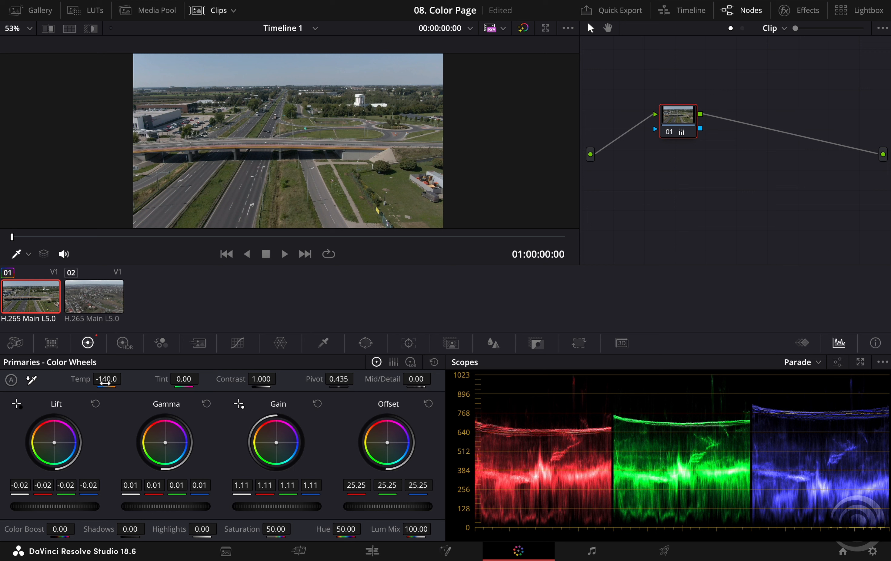
pyautogui.moveTo(106, 382); pyautogui.dragTo(163, 378)
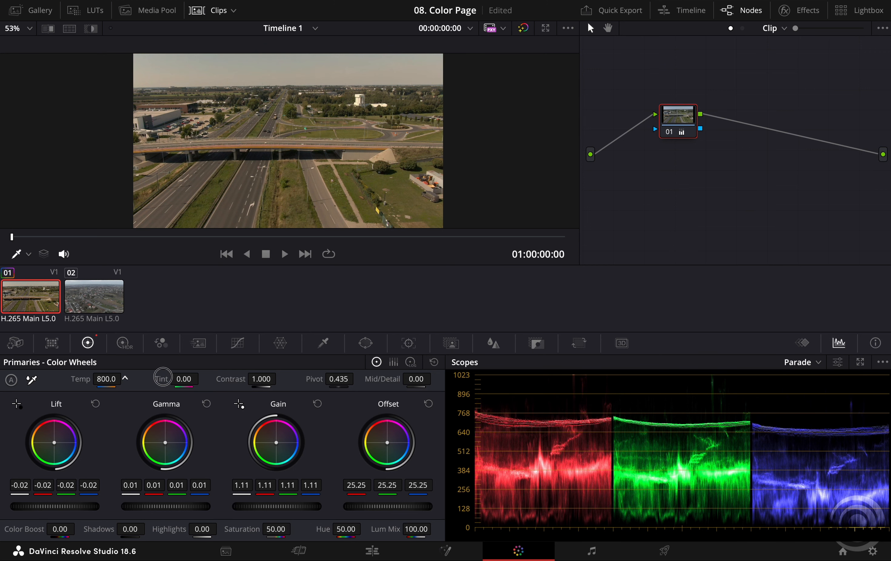
pyautogui.doubleClick(74, 378)
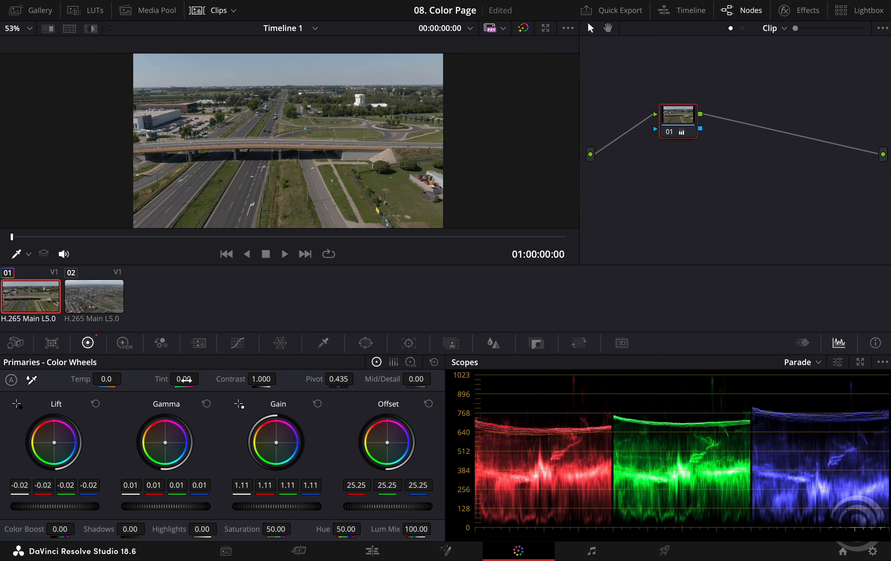
pyautogui.moveTo(184, 378); pyautogui.dragTo(333, 362)
pyautogui.doubleClick(161, 379)
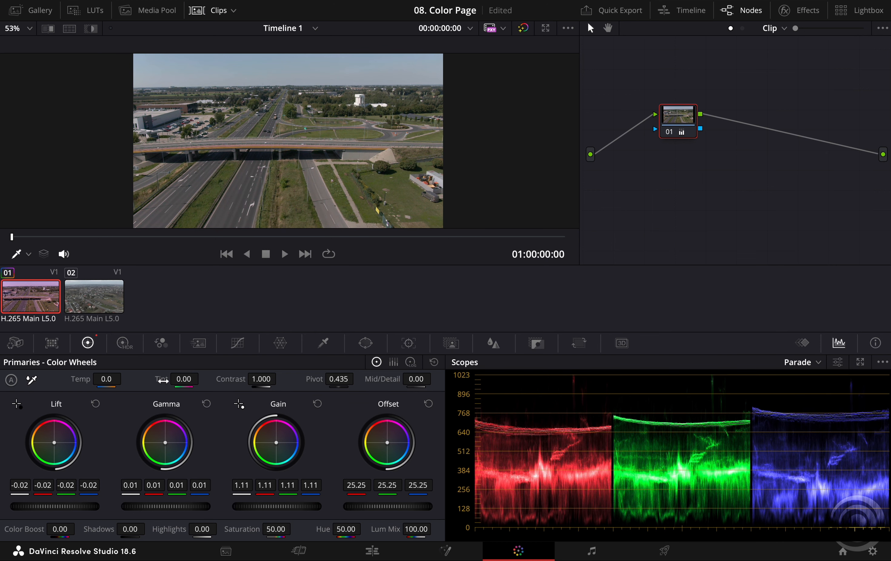
# Set clip 01's Contrast to 1.094, Offset to 27.05 and Saturation to 69.40, and try shifting its Hue.
pyautogui.moveTo(243, 381); pyautogui.dragTo(259, 364)
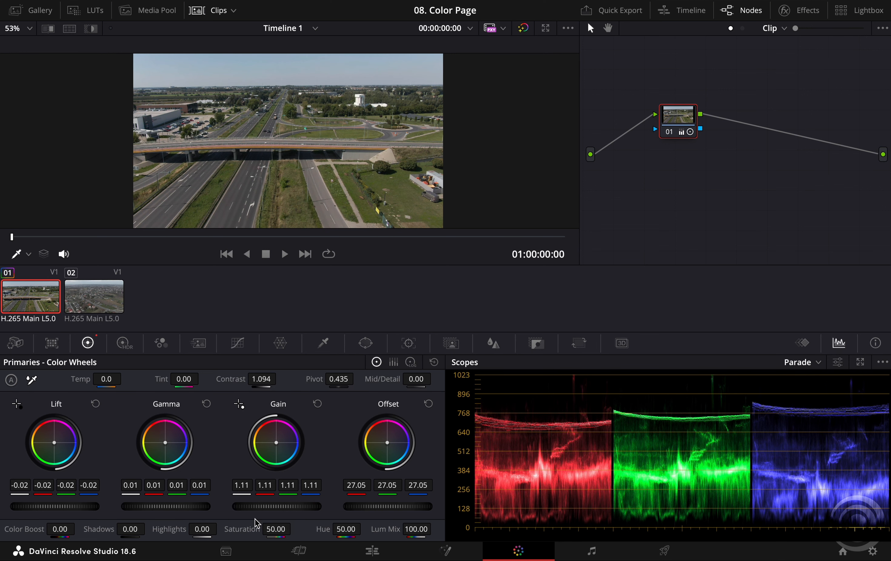
pyautogui.moveTo(267, 528); pyautogui.dragTo(335, 529)
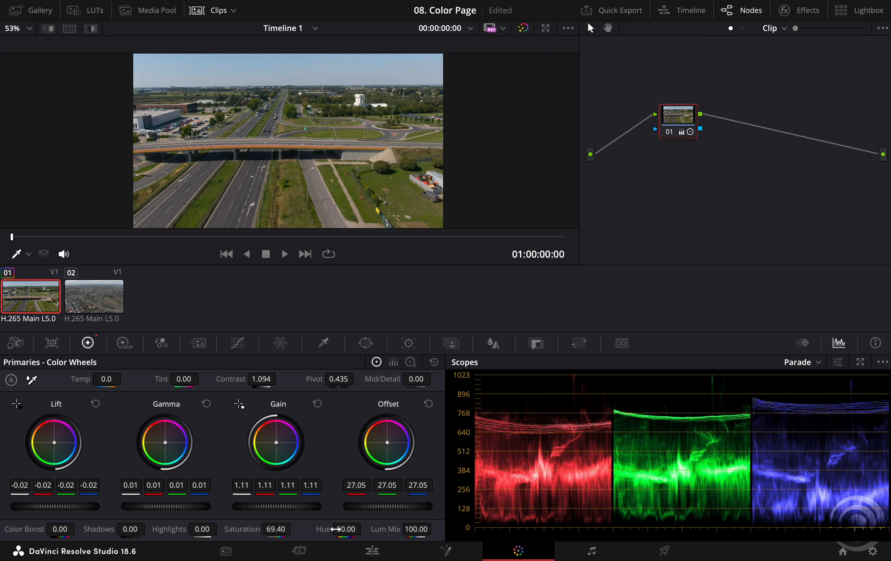
pyautogui.moveTo(345, 529)
pyautogui.mouseDown()
pyautogui.moveTo(463, 522)
pyautogui.moveTo(332, 517)
pyautogui.moveTo(358, 513)
pyautogui.moveTo(348, 522)
pyautogui.mouseUp()
# In clip 02, set the master Lift to -0.05, Gain to 1.07 and Gamma to -0.02.
pyautogui.click(105, 304)
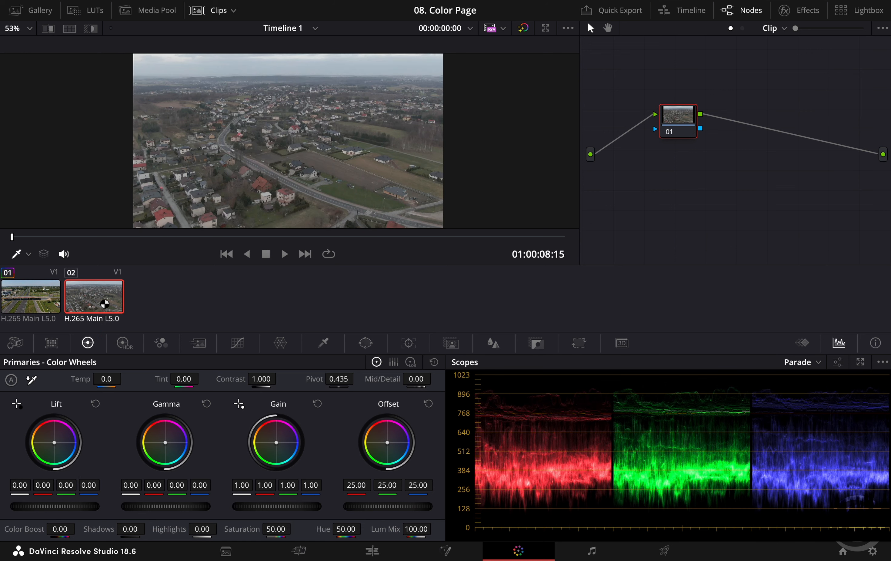
pyautogui.moveTo(55, 506); pyautogui.dragTo(44, 510)
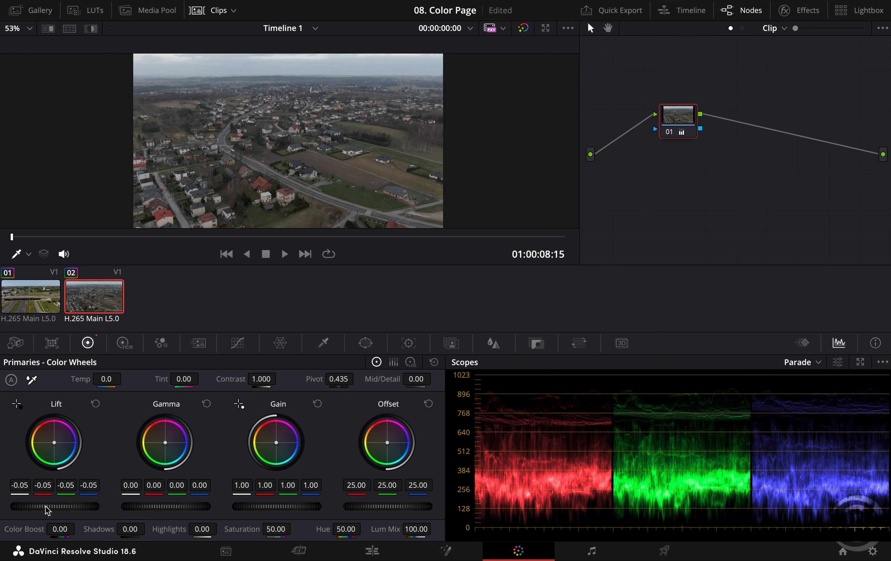
pyautogui.moveTo(282, 506); pyautogui.dragTo(301, 501)
pyautogui.moveTo(202, 507); pyautogui.dragTo(141, 505)
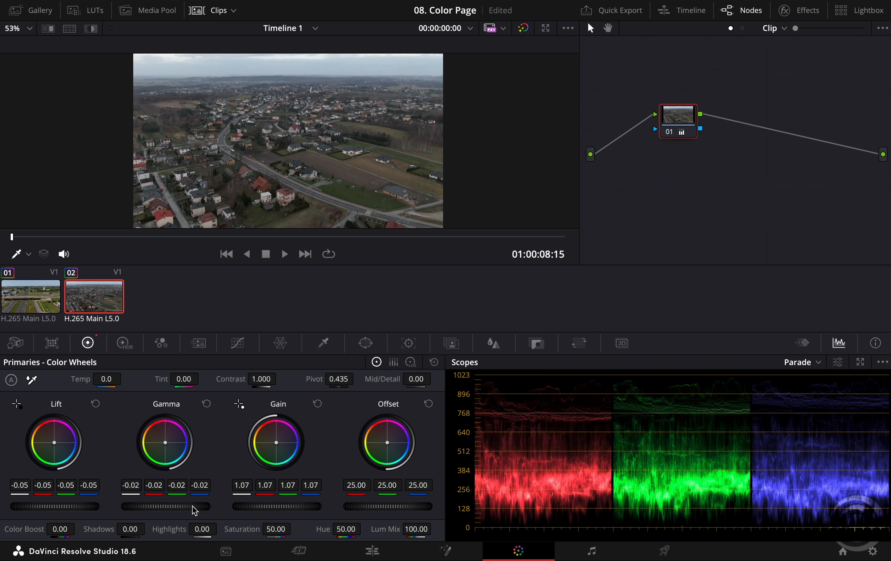
# Set clip 02's Contrast to 1.082 and Saturation to 63.20, trying a Tint change and resetting it.
pyautogui.moveTo(261, 379); pyautogui.dragTo(283, 378)
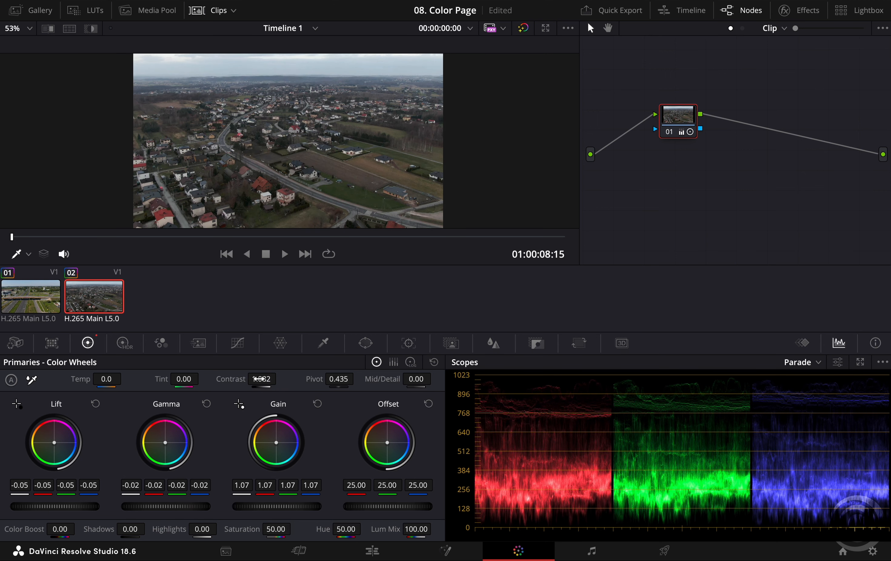
pyautogui.moveTo(183, 379)
pyautogui.mouseDown()
pyautogui.moveTo(205, 378)
pyautogui.moveTo(178, 378)
pyautogui.mouseUp()
pyautogui.doubleClick(162, 379)
pyautogui.moveTo(276, 529); pyautogui.dragTo(321, 527)
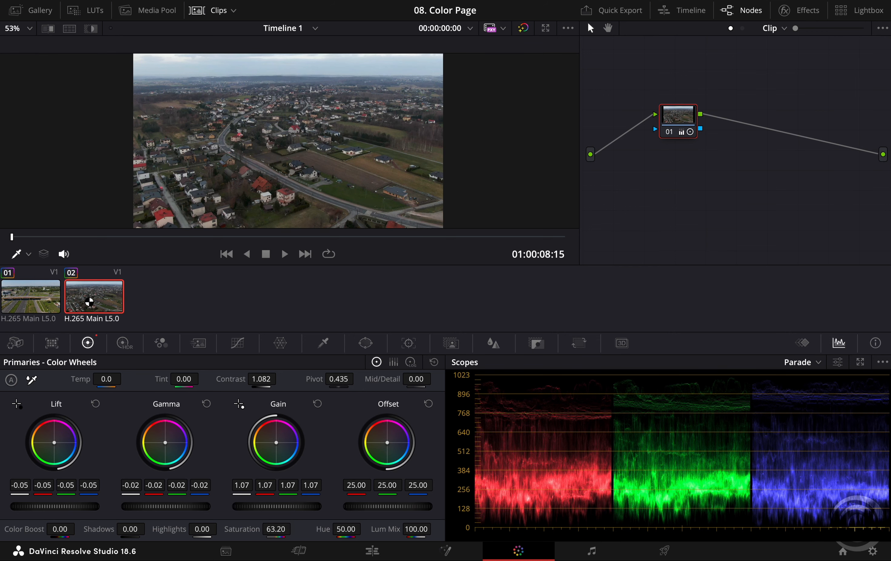
# Raise clip 02's master Gamma to 0.02 and fine-tune its Gain and Offset.
pyautogui.moveTo(155, 509); pyautogui.dragTo(171, 507)
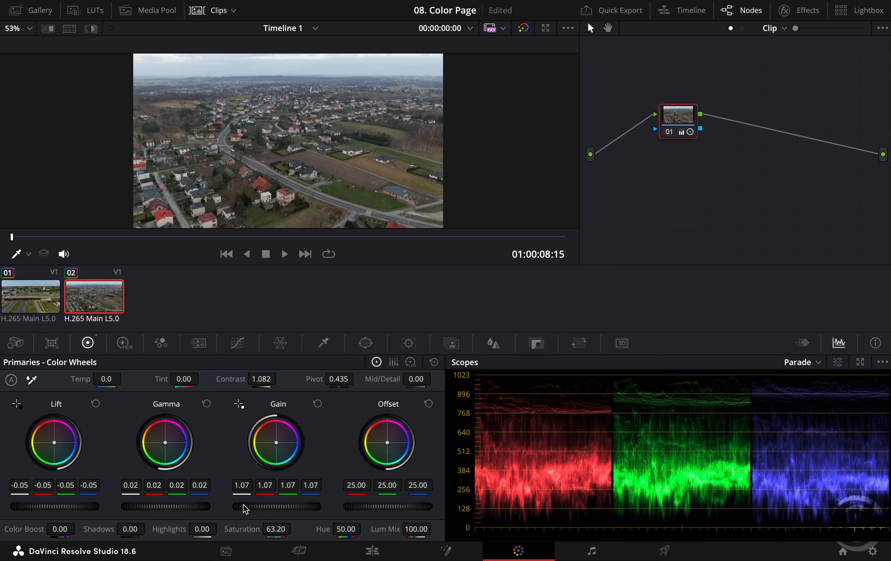
pyautogui.moveTo(296, 506); pyautogui.dragTo(269, 501)
pyautogui.moveTo(395, 506); pyautogui.dragTo(352, 506)
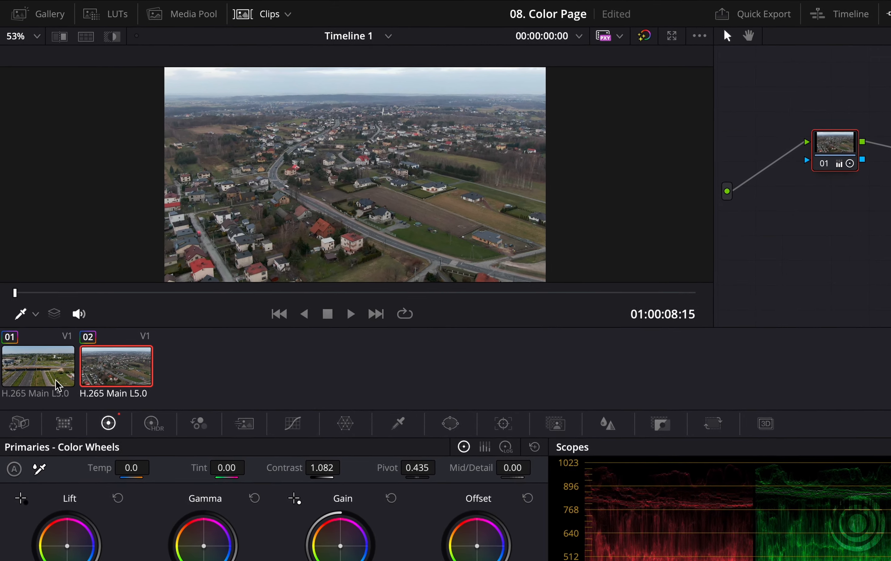
# Compare the two corrected clips by viewing clip 01 and returning to clip 02.
pyautogui.click(47, 323)
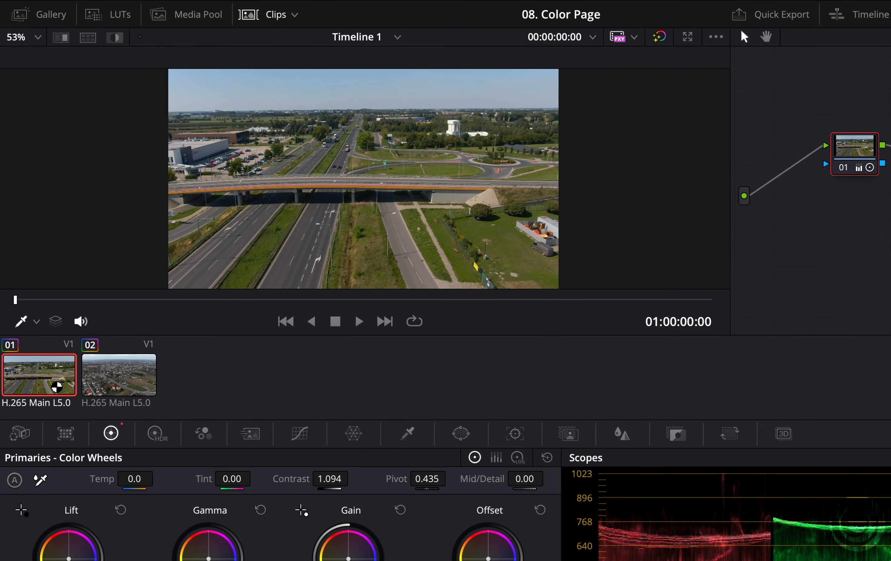
pyautogui.click(98, 391)
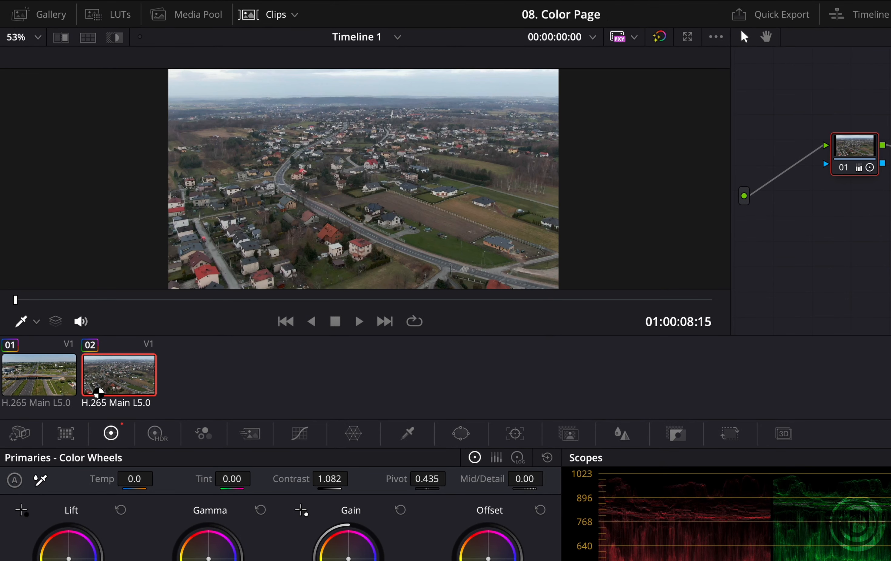